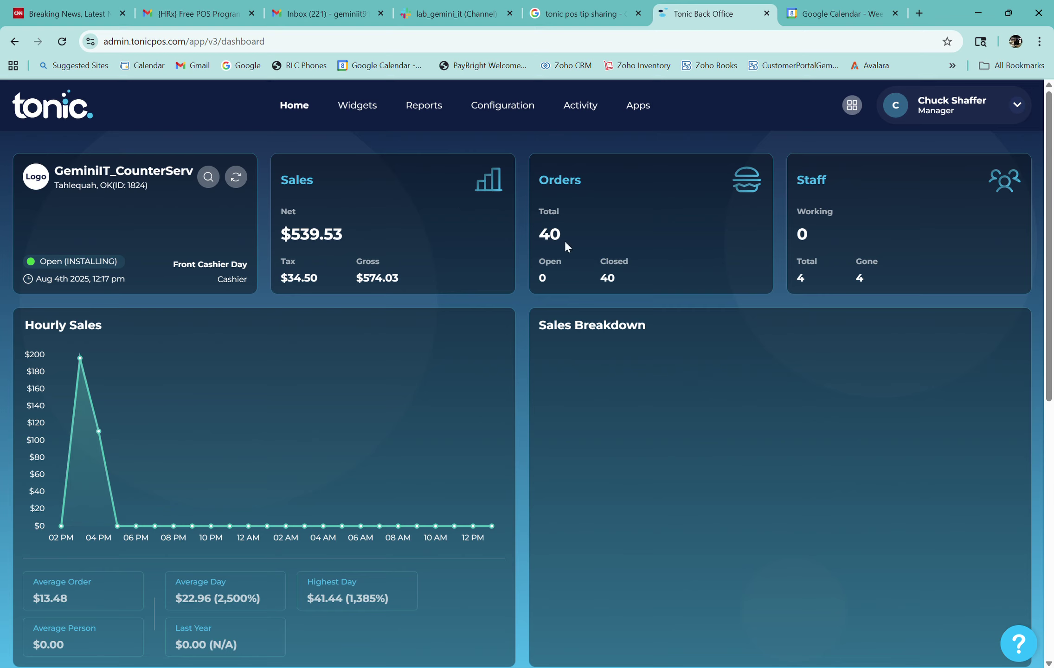
# Step: Open the reports of the Attendance app and choose the Attendance Detail report type
pyautogui.click(641, 109)
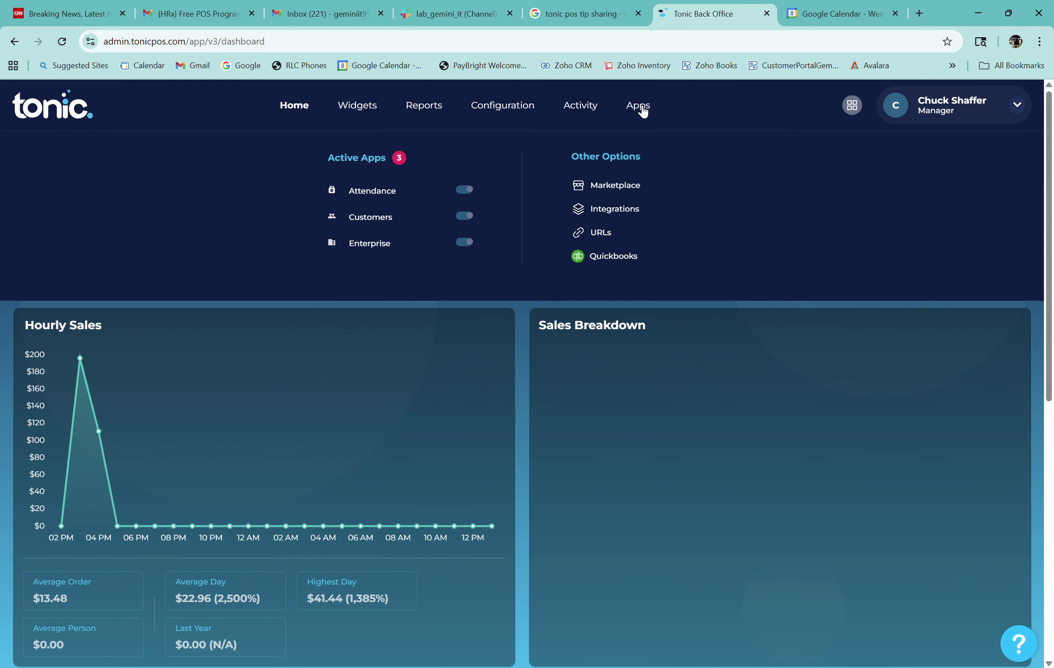
pyautogui.click(390, 199)
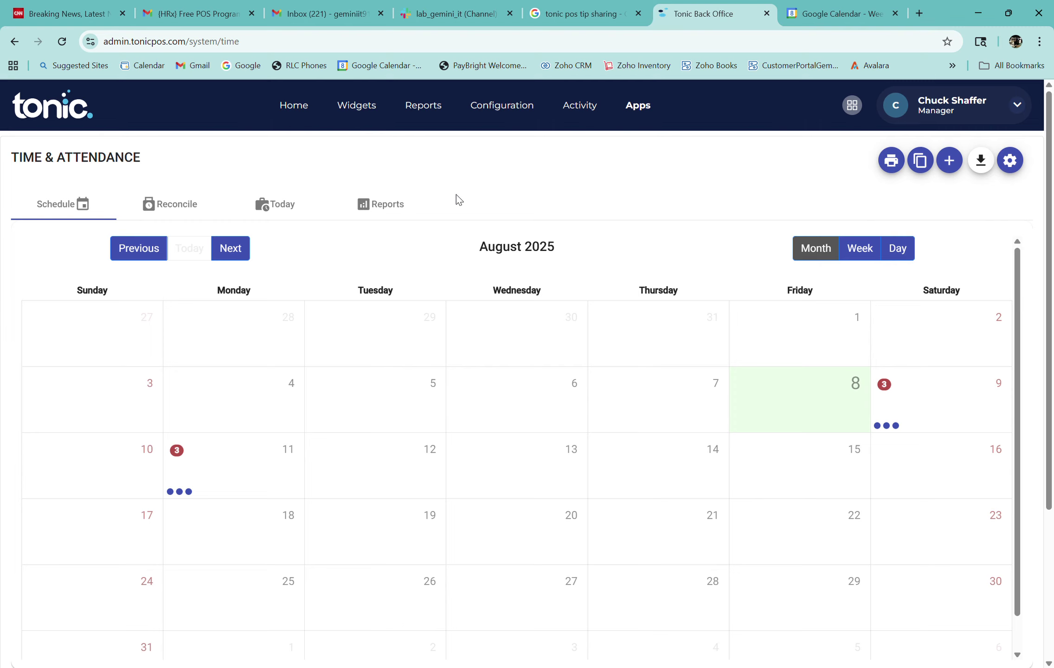
pyautogui.click(392, 208)
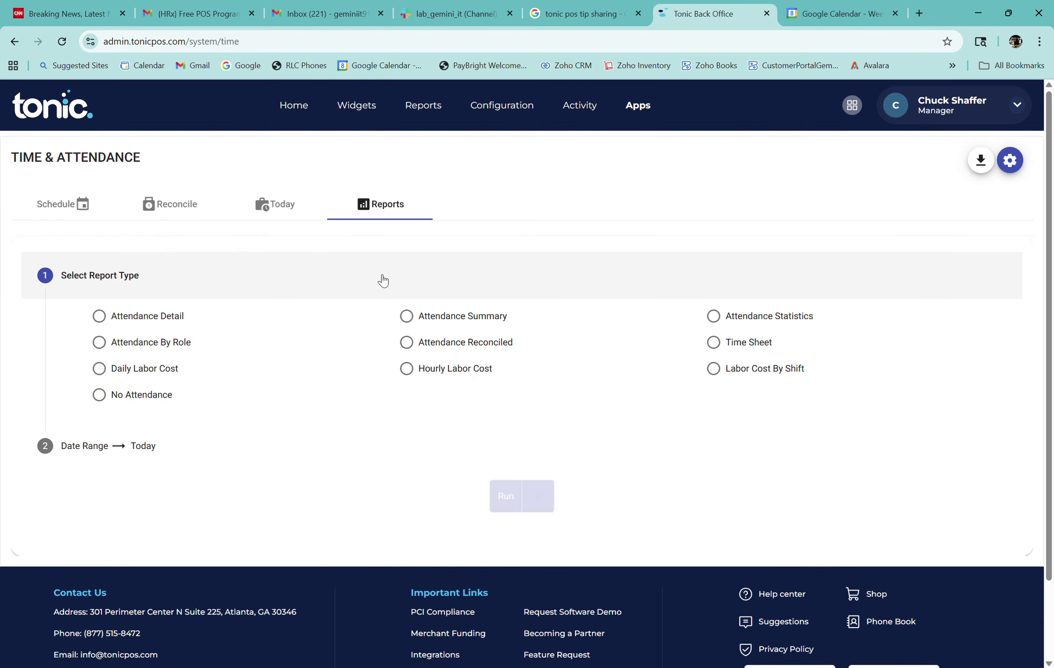
pyautogui.click(99, 317)
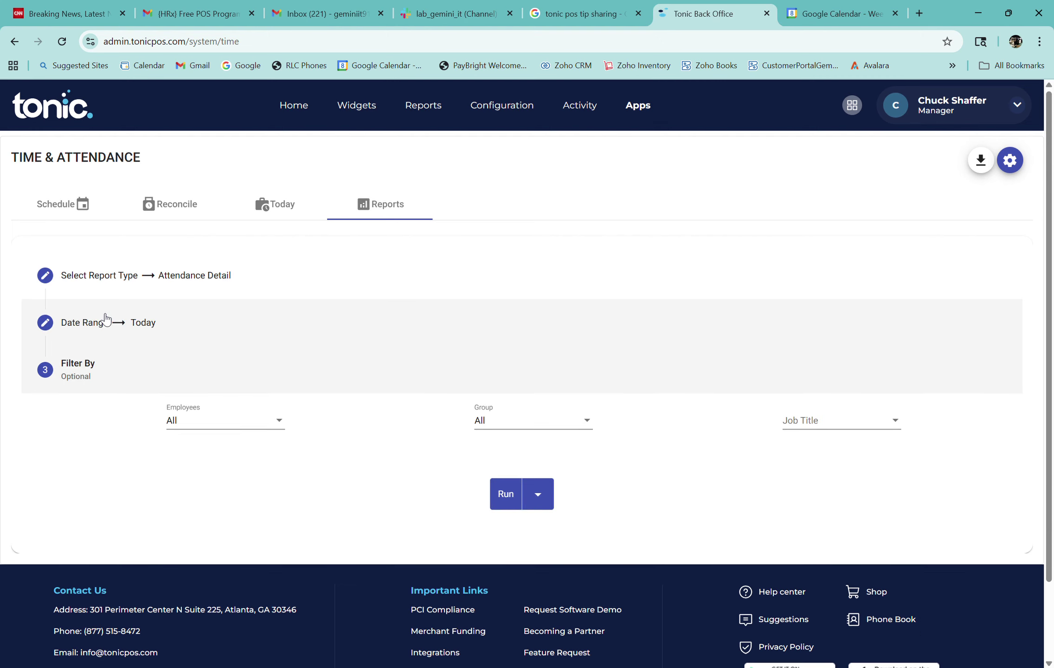
# Step: Set the report's date range to custom dates 8/4/2025 – 8/8/2025 and run it
pyautogui.click(153, 324)
pyautogui.click(179, 364)
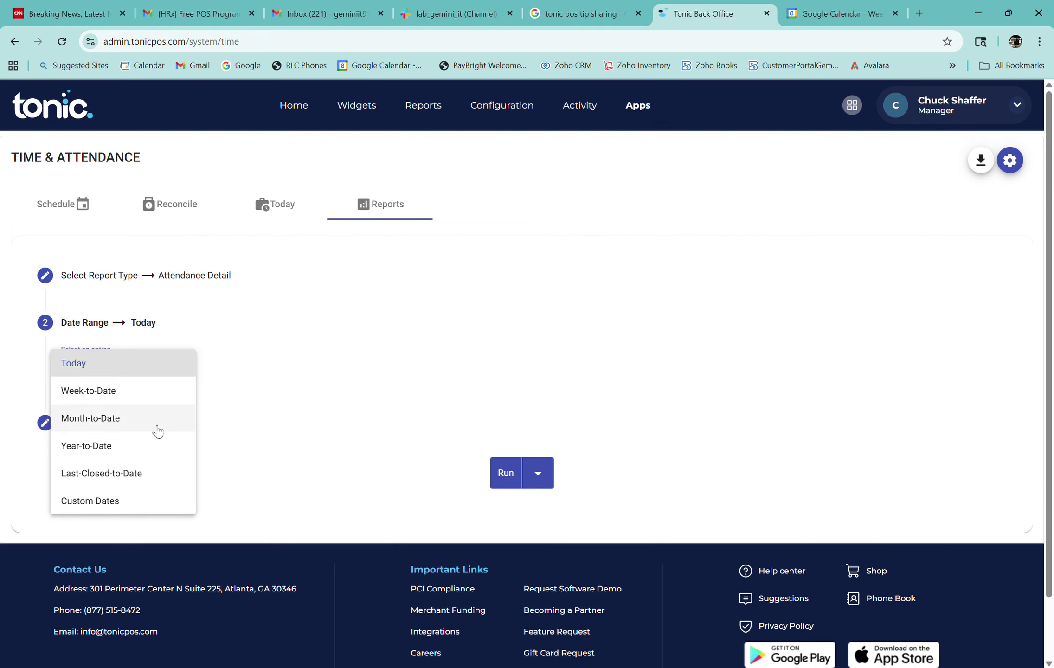
pyautogui.click(130, 501)
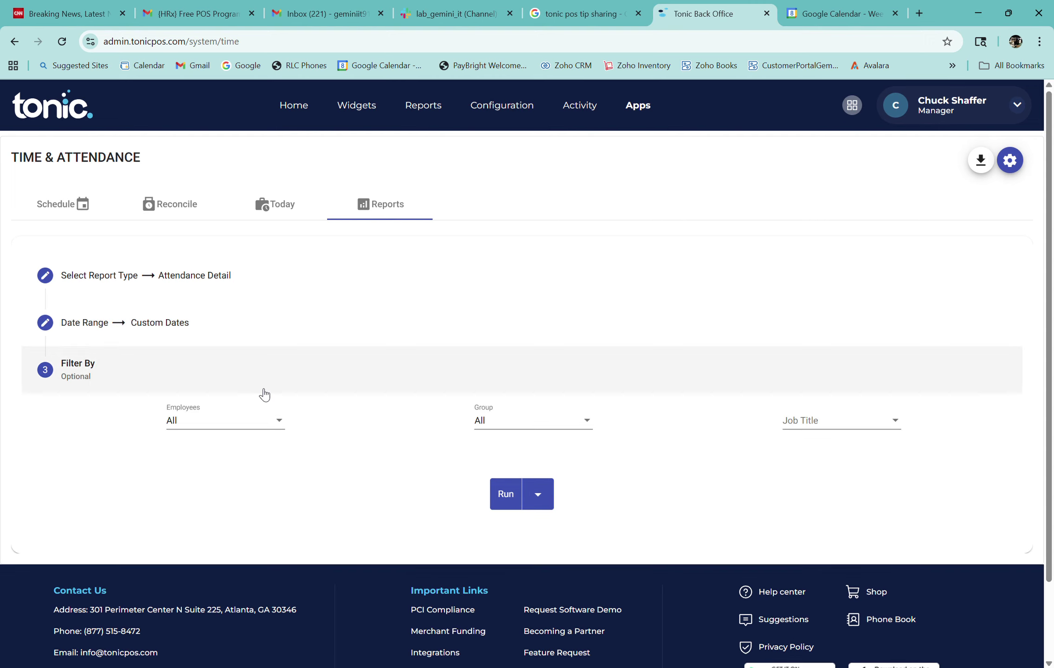
pyautogui.click(110, 327)
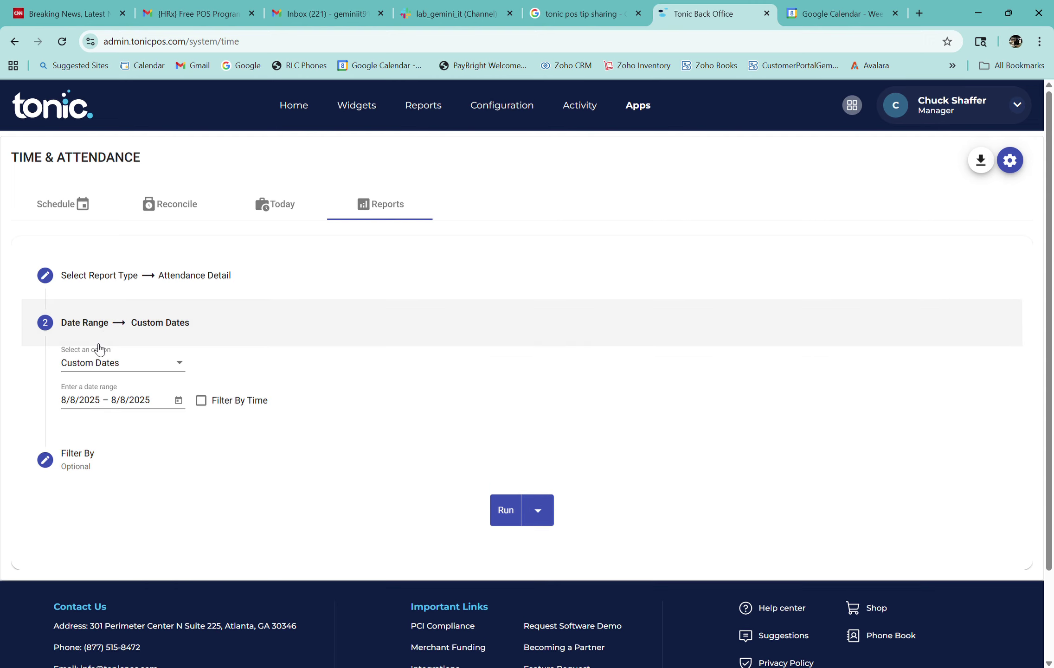
pyautogui.click(178, 400)
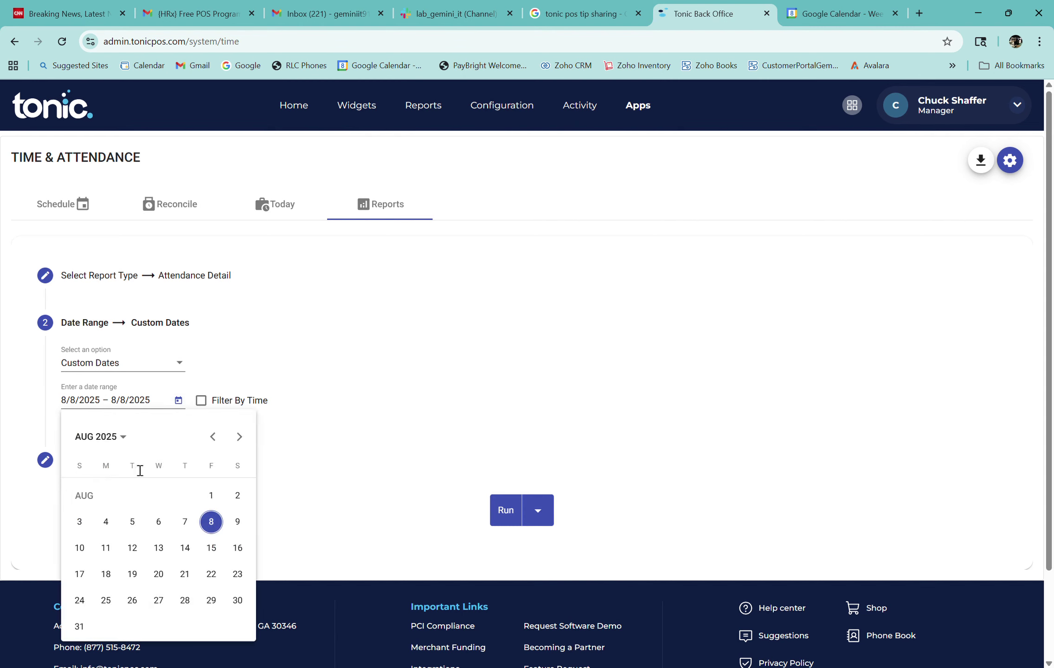
pyautogui.click(115, 527)
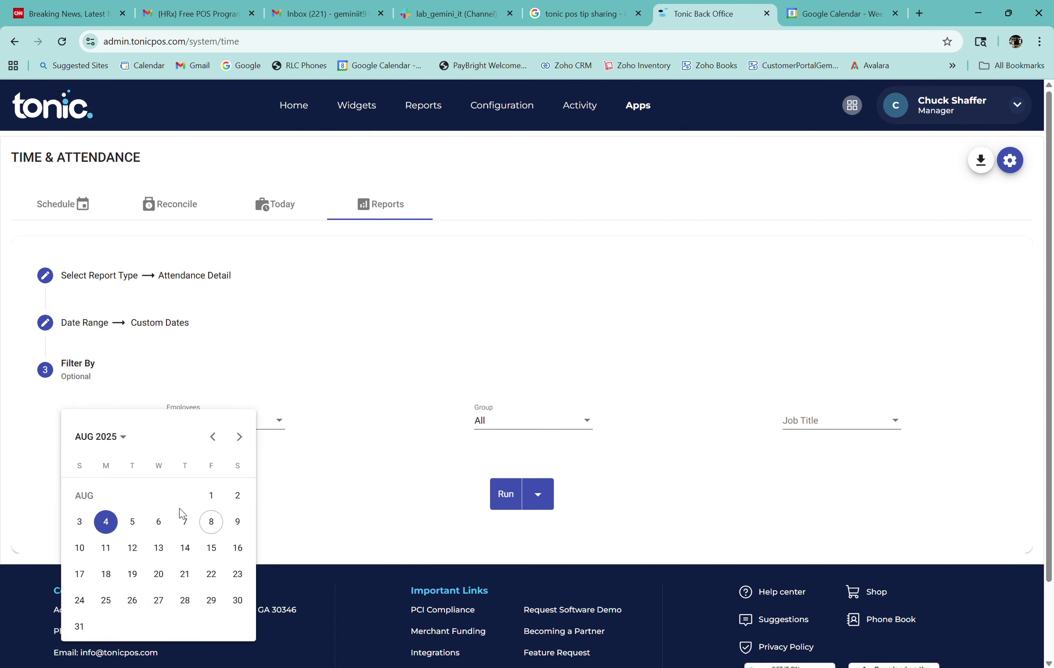
pyautogui.click(212, 523)
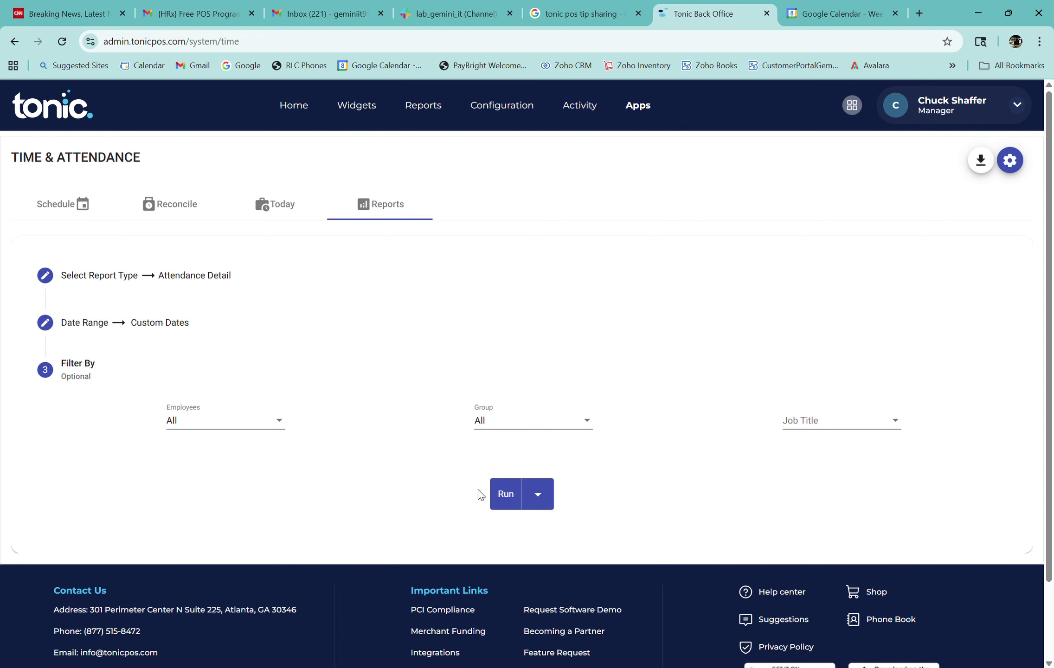
pyautogui.click(513, 499)
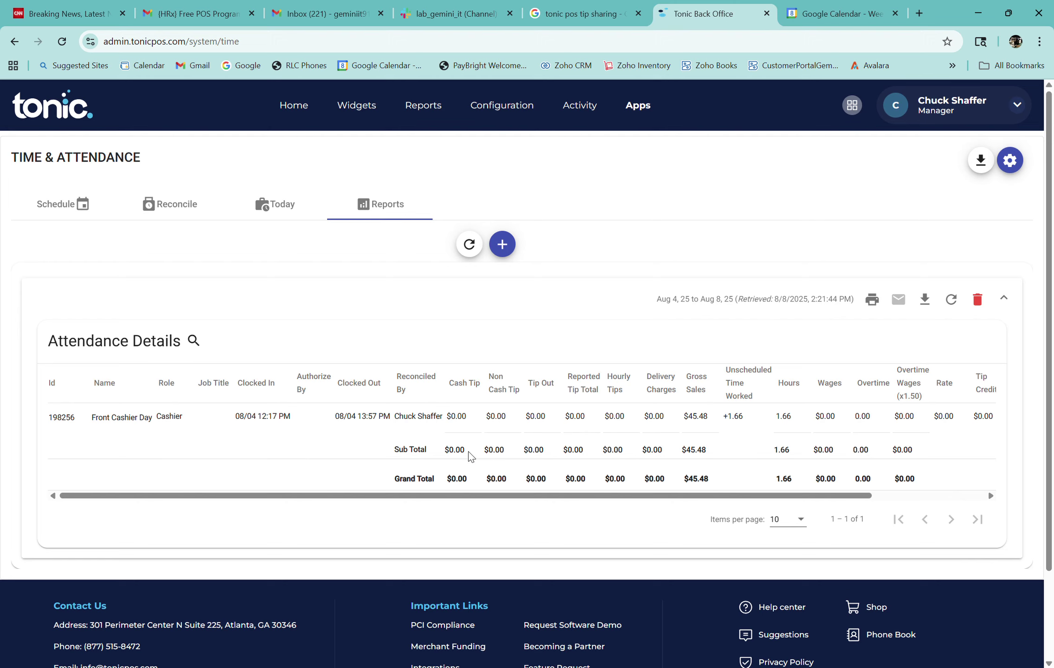
# Step: Look over the remaining columns of the attendance details and delete this report
pyautogui.moveTo(681, 495); pyautogui.dragTo(538, 481)
pyautogui.click(390, 213)
pyautogui.click(281, 210)
pyautogui.click(388, 210)
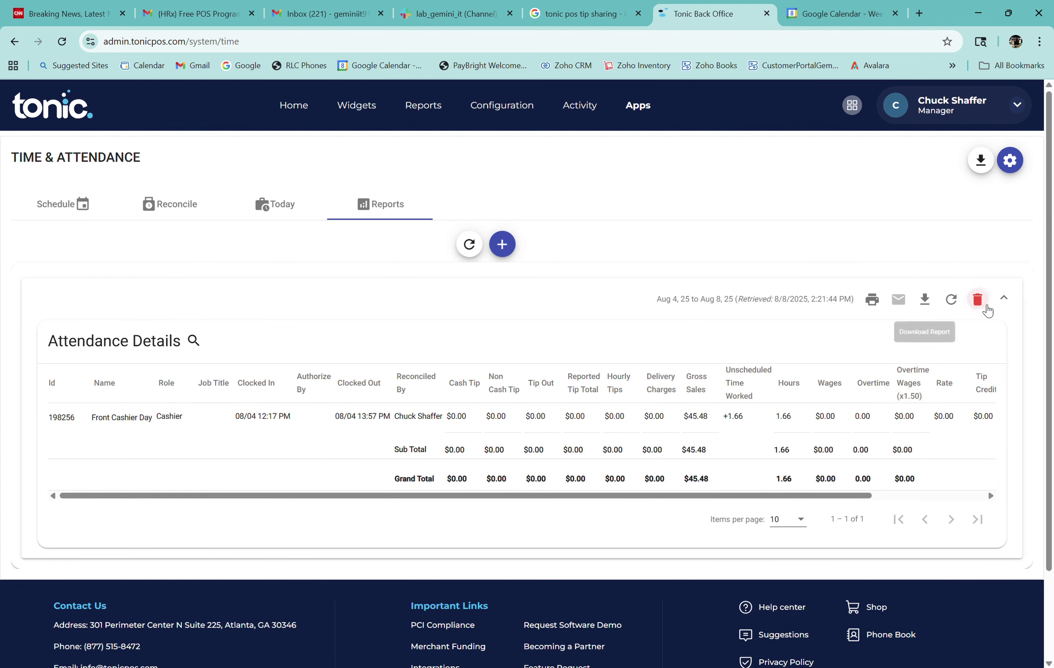
pyautogui.click(980, 299)
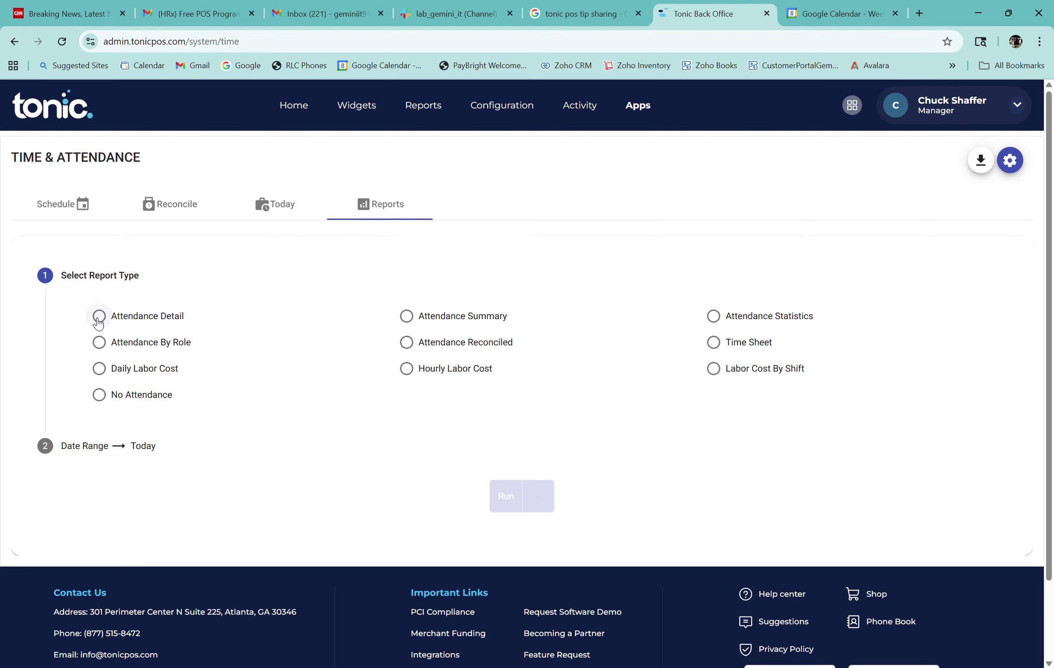
# Step: Set up a new Attendance Detail report with the date range option Custom Dates
pyautogui.click(98, 316)
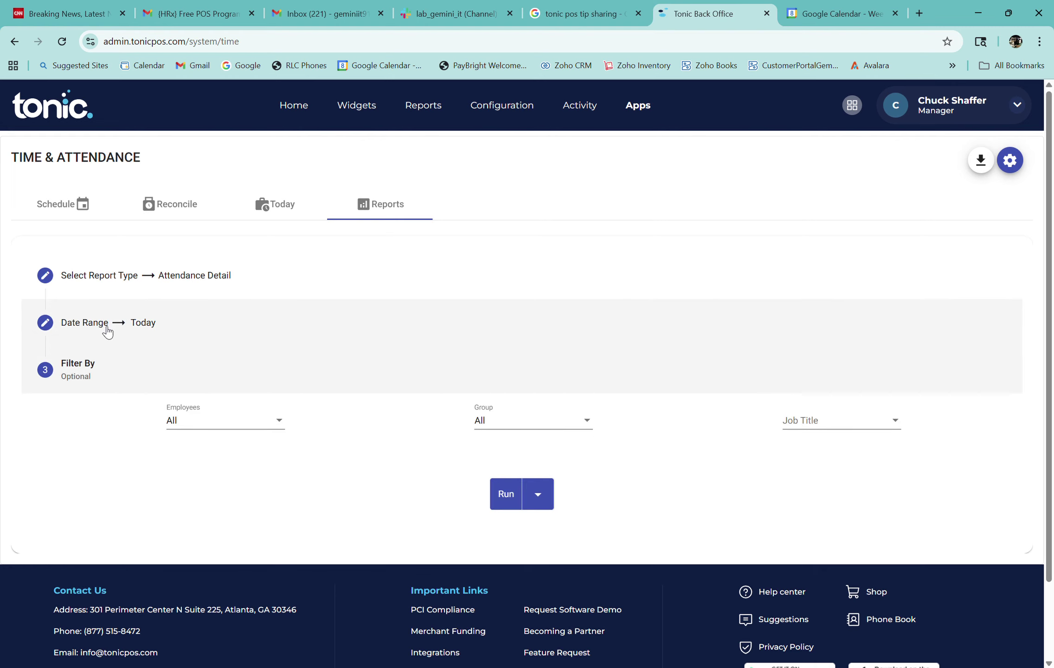
pyautogui.click(78, 328)
pyautogui.click(123, 364)
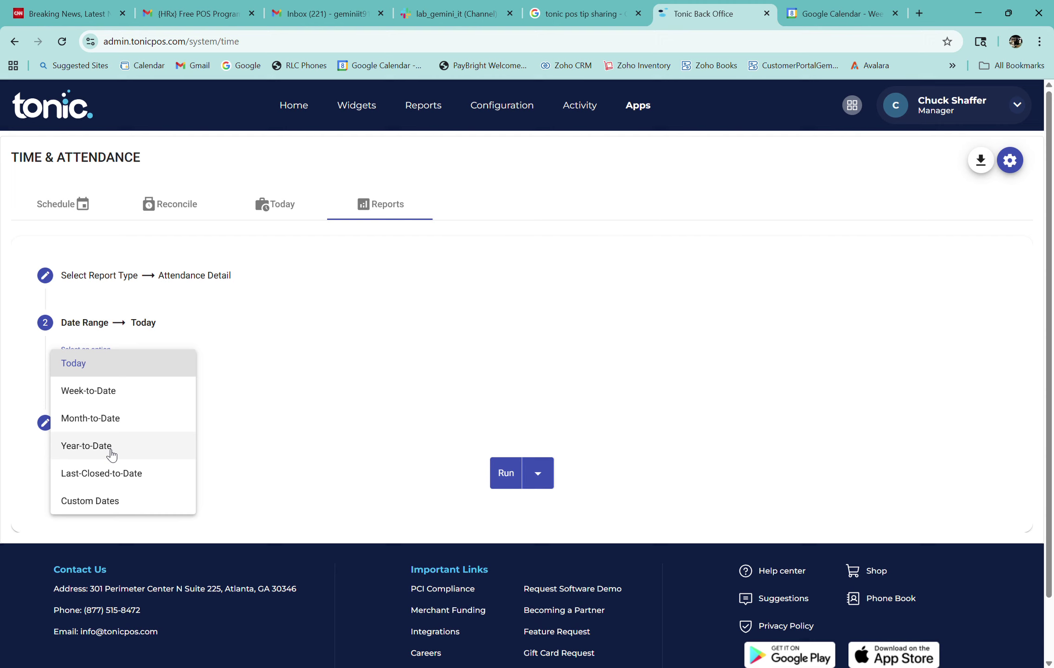
pyautogui.click(97, 503)
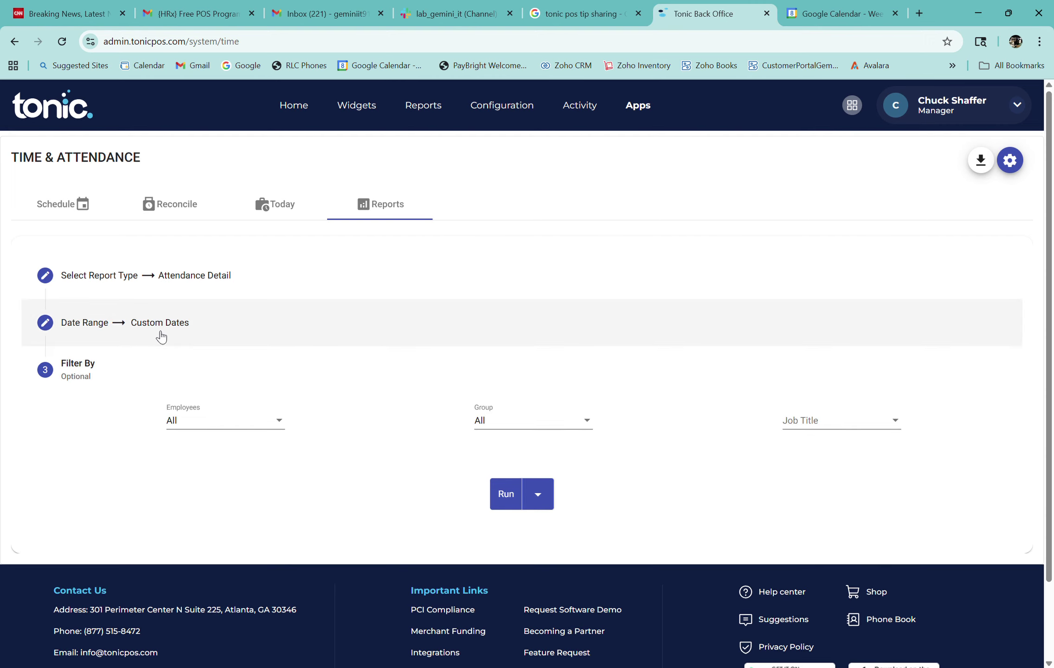
# Step: Set the custom date range to 8/3/2025 – 8/9/2025 and run the attendance report for all employees
pyautogui.click(169, 330)
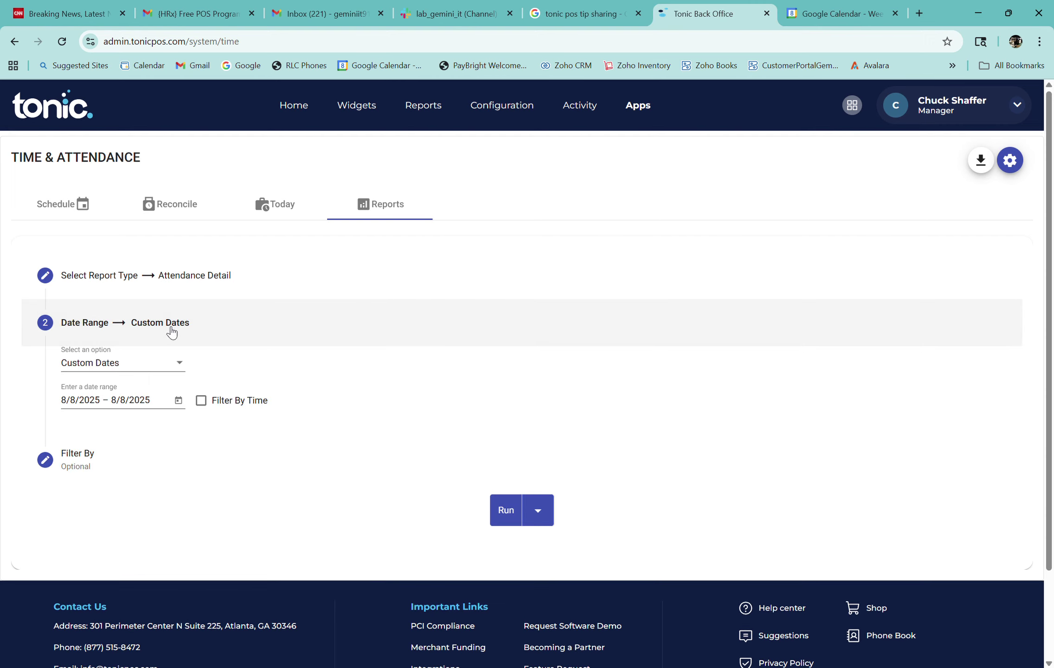
pyautogui.click(86, 399)
pyautogui.click(178, 400)
pyautogui.click(79, 522)
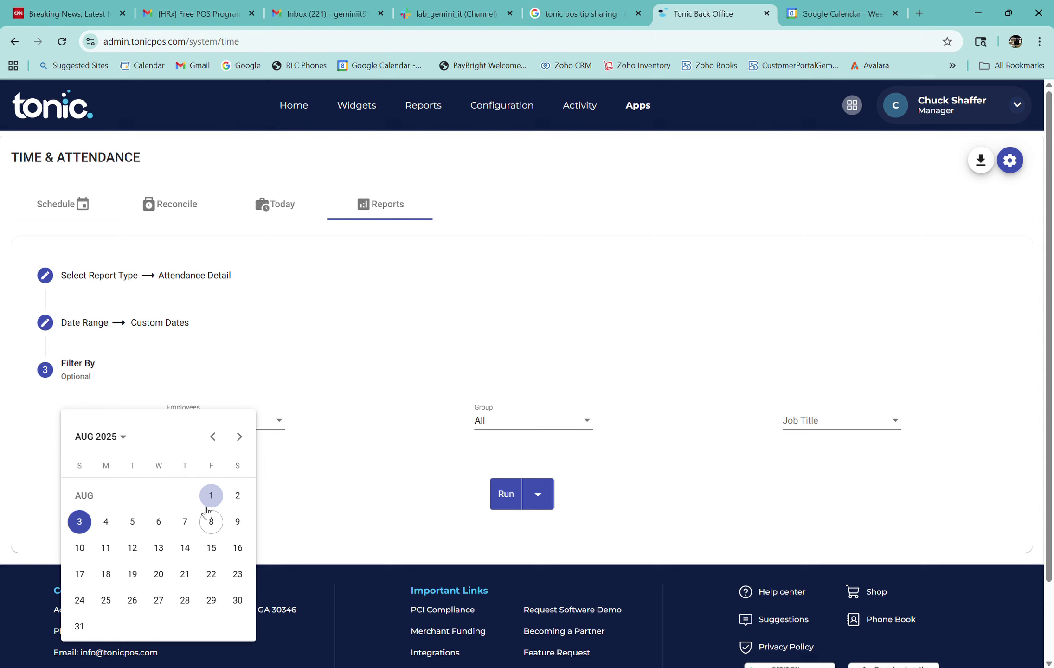
pyautogui.click(238, 523)
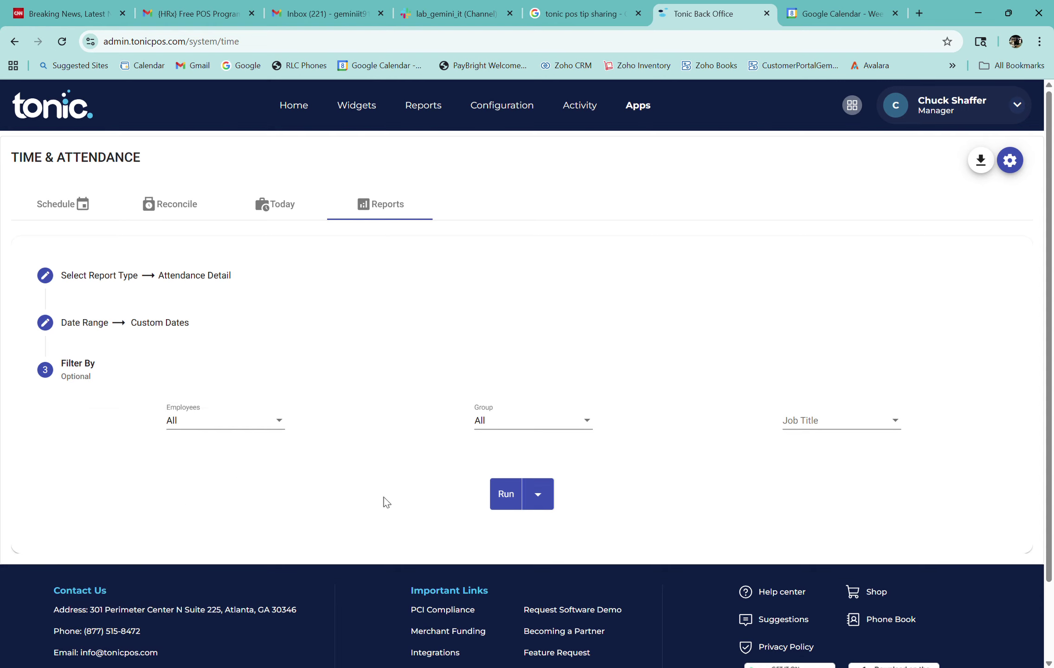
pyautogui.click(169, 328)
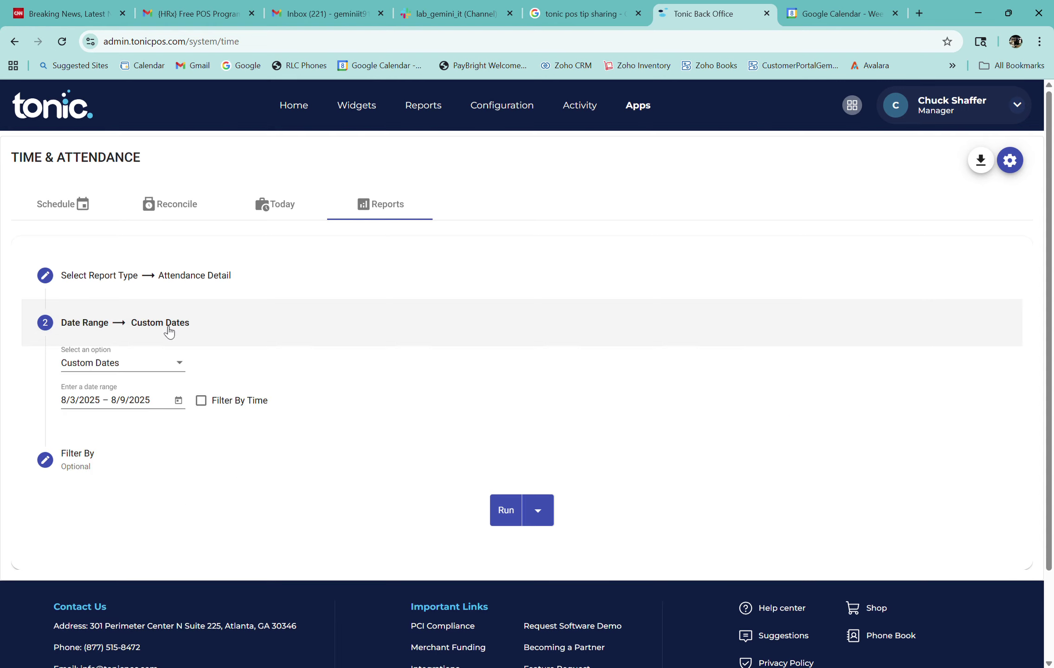
pyautogui.click(158, 449)
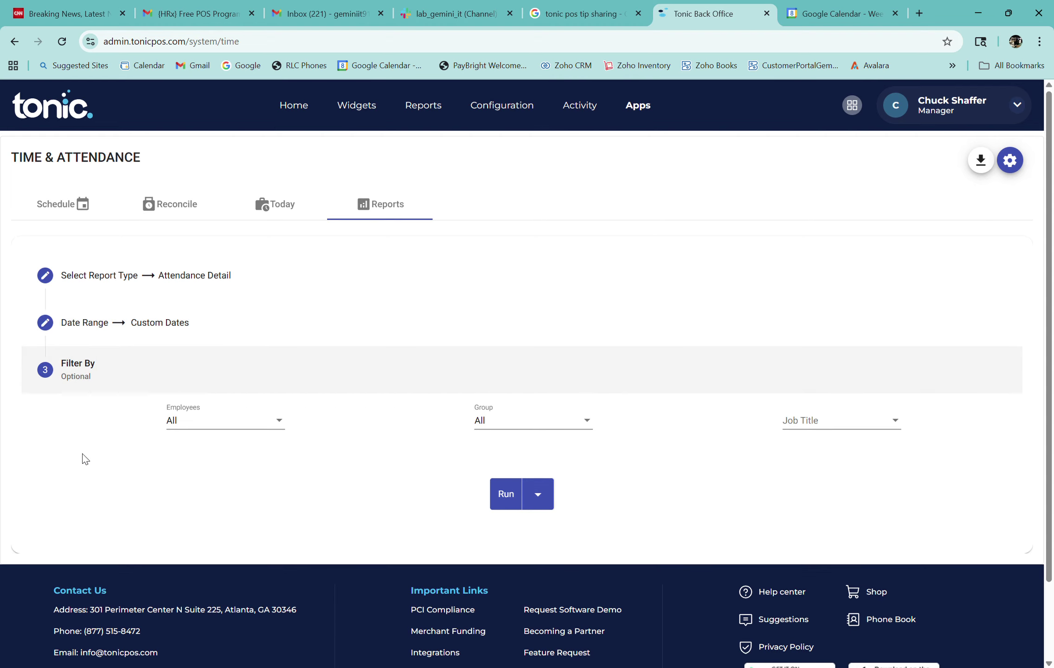
pyautogui.click(505, 503)
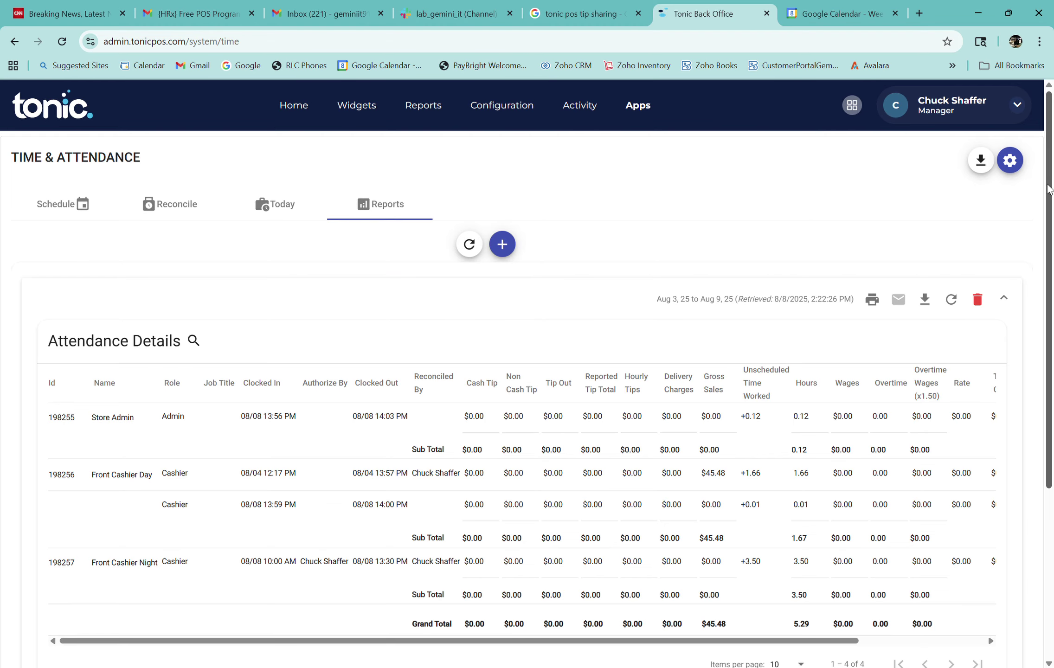
# Step: Review the whole week's attendance details across all columns, and remove the report
pyautogui.moveTo(1048, 190); pyautogui.dragTo(1048, 262)
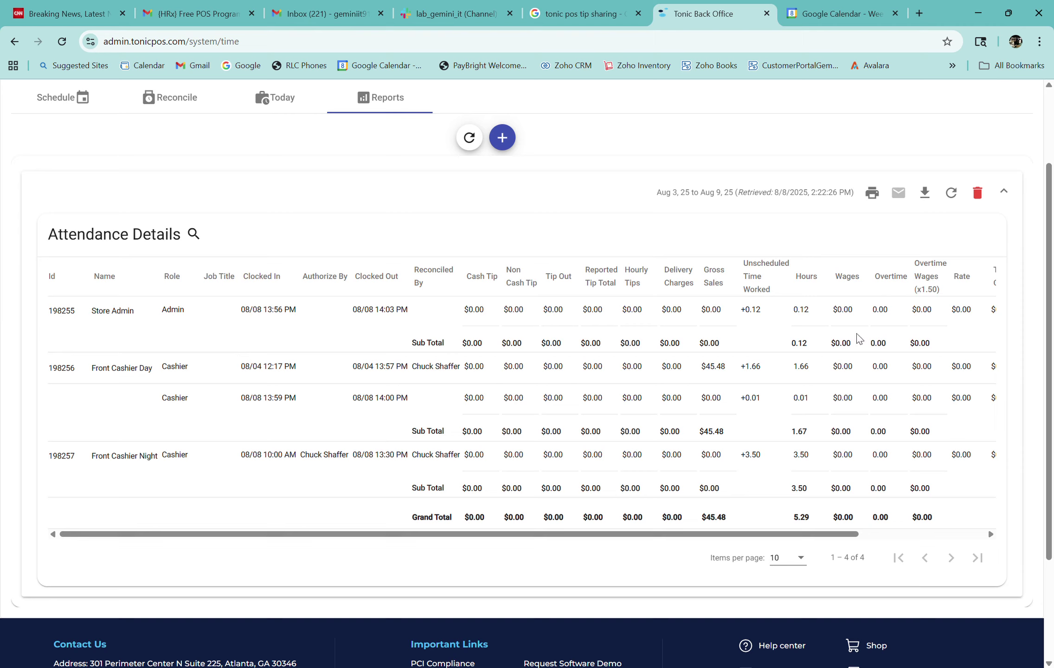
pyautogui.moveTo(719, 534); pyautogui.dragTo(791, 520)
pyautogui.hscroll(2, 826, 513)
pyautogui.hscroll(-3, 743, 511)
pyautogui.click(979, 193)
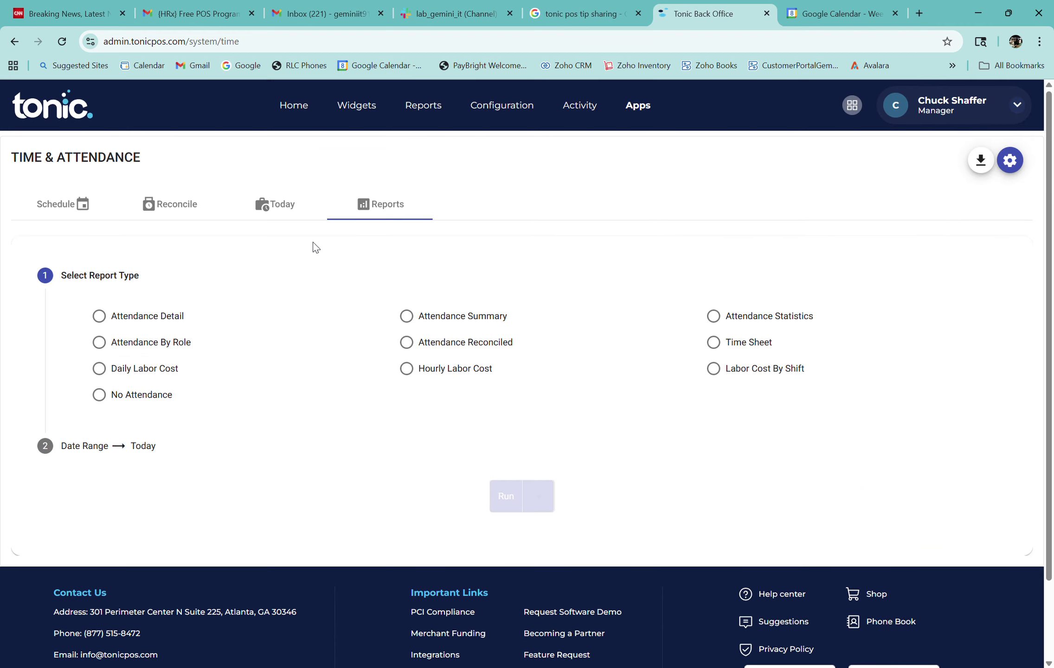
# Step: Open the attendance reconciliation list for 8/4/2025
pyautogui.click(182, 209)
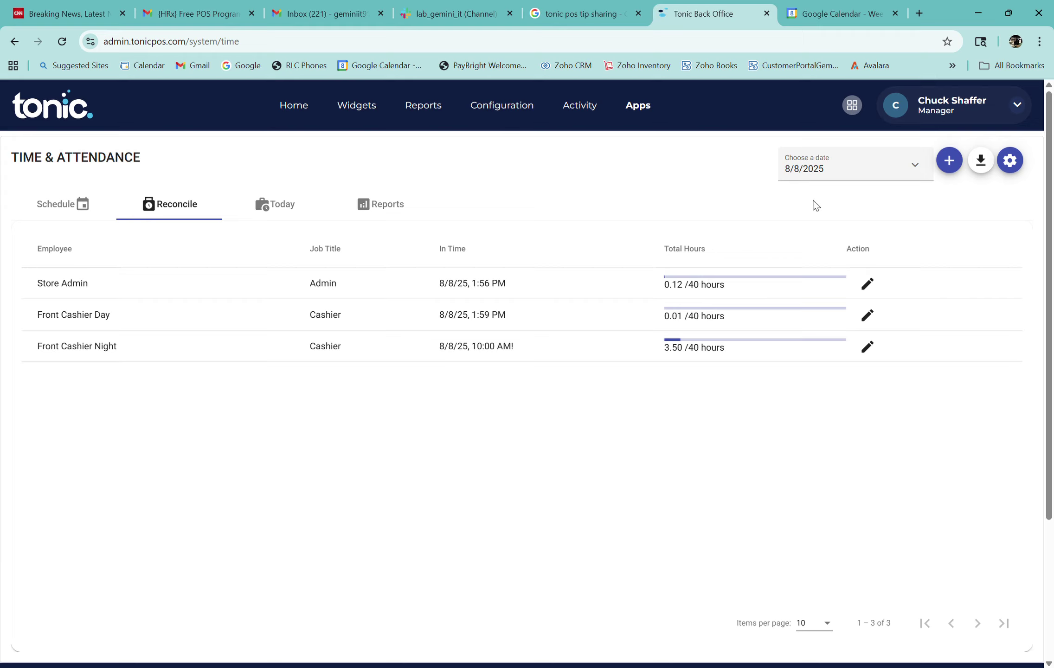
pyautogui.click(919, 165)
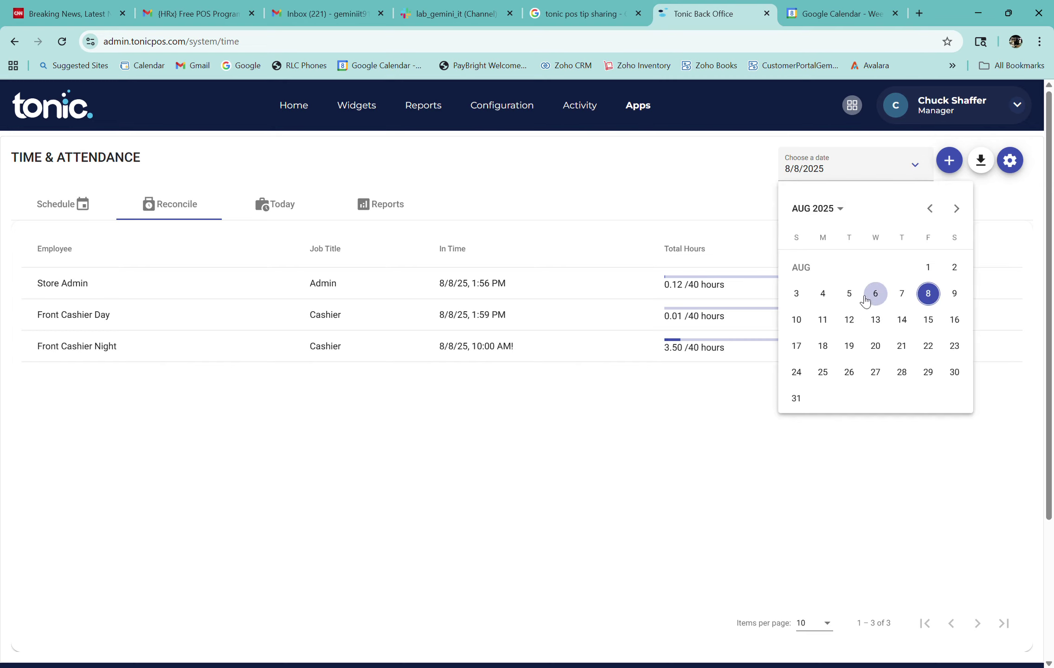
pyautogui.click(823, 293)
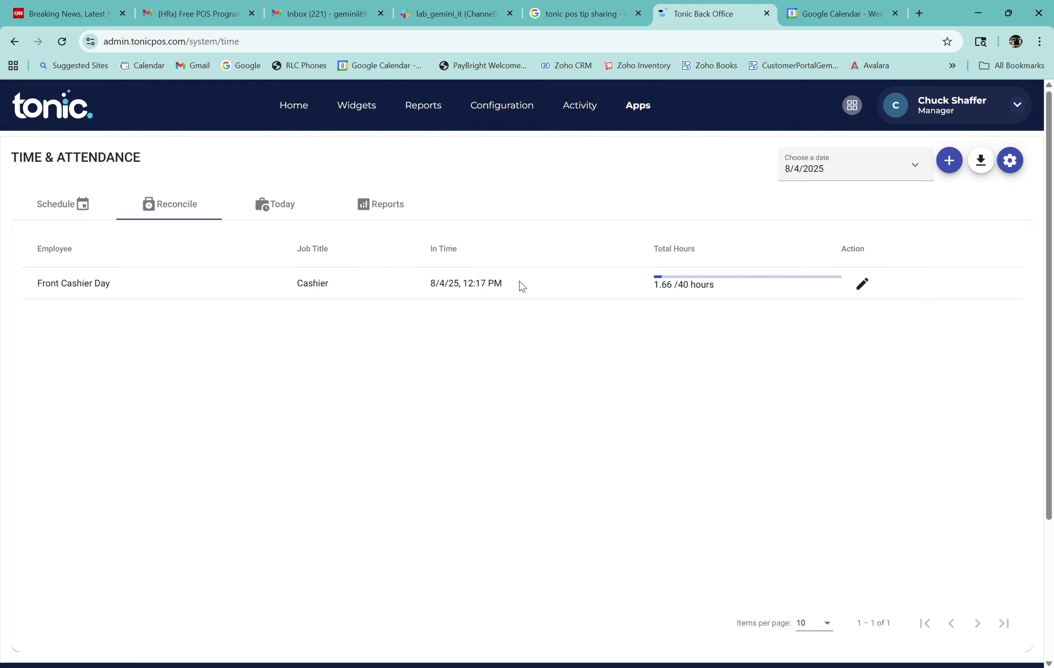
# Step: Set the Out Time of Front Cashier Day's 8/4/2025 entry to 03:30 PM and save the change
pyautogui.click(862, 285)
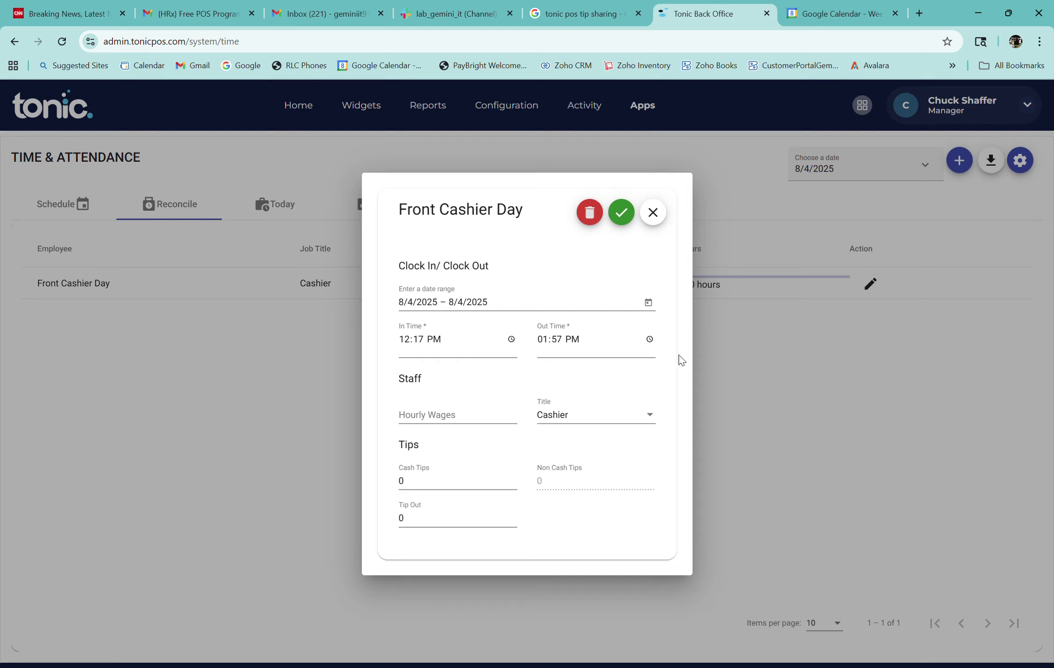
pyautogui.click(650, 341)
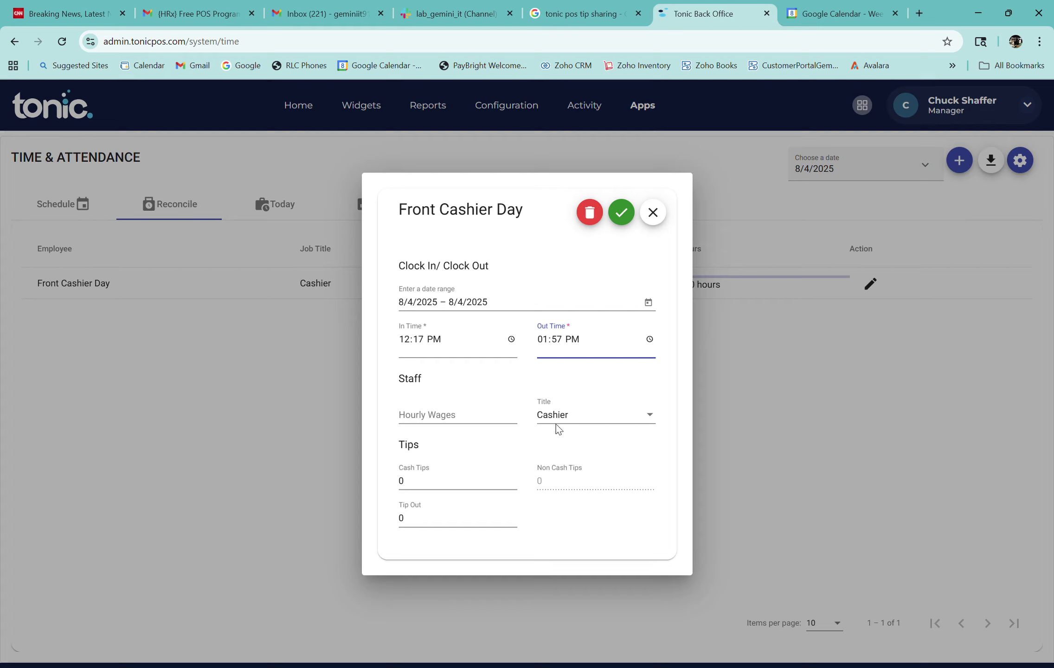
pyautogui.write('3')
pyautogui.write('30')
pyautogui.click(624, 221)
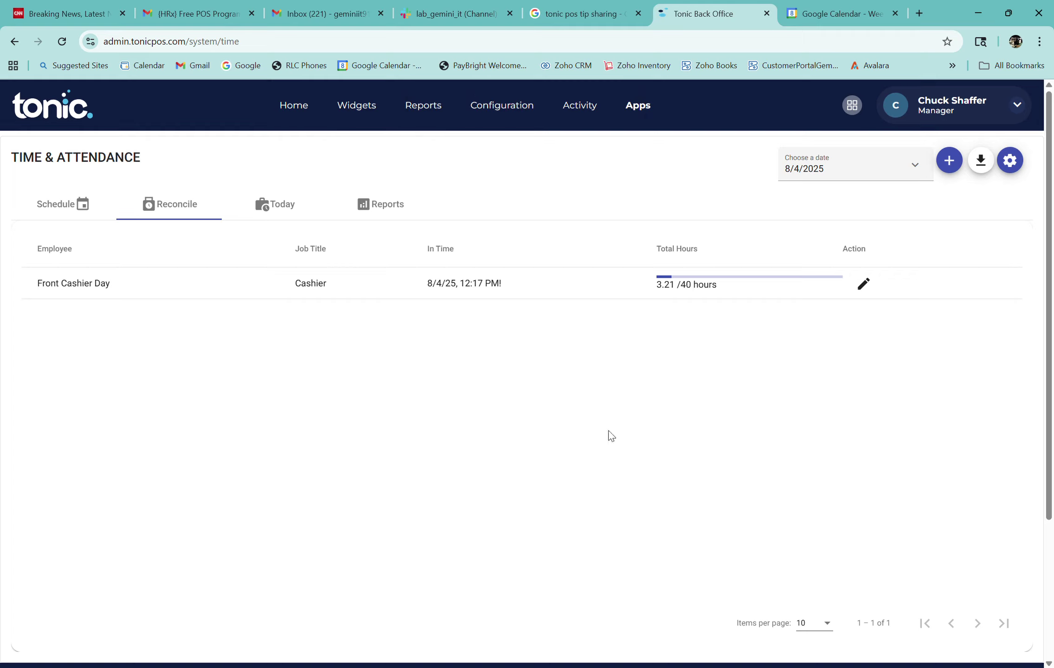
# Step: Open the August 2025 employee schedule and view the shifts planned for August 9
pyautogui.click(81, 204)
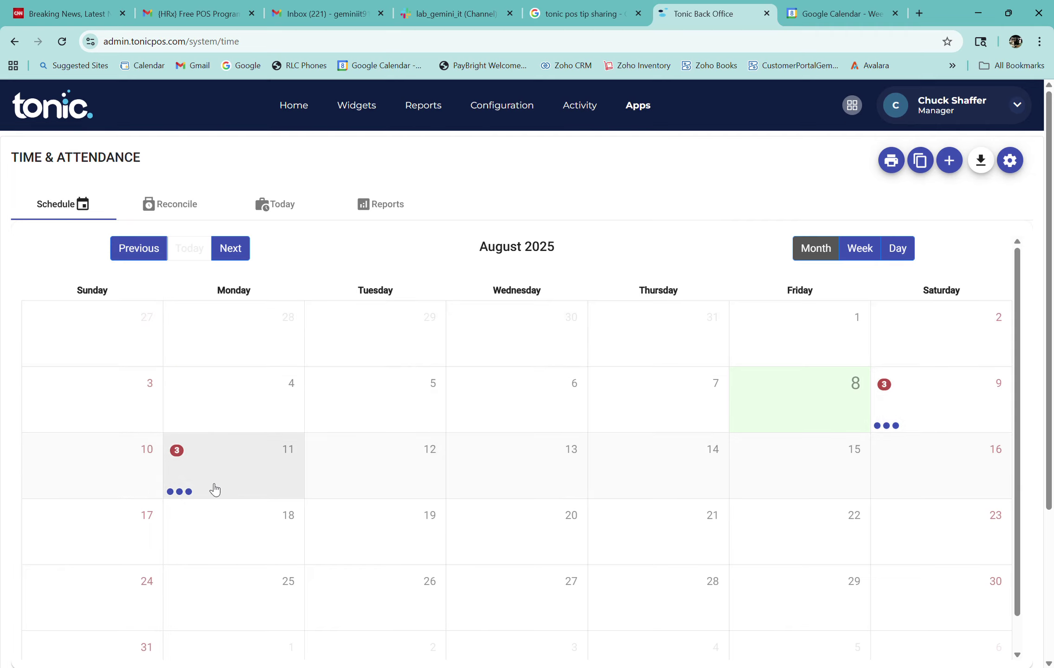
pyautogui.click(912, 415)
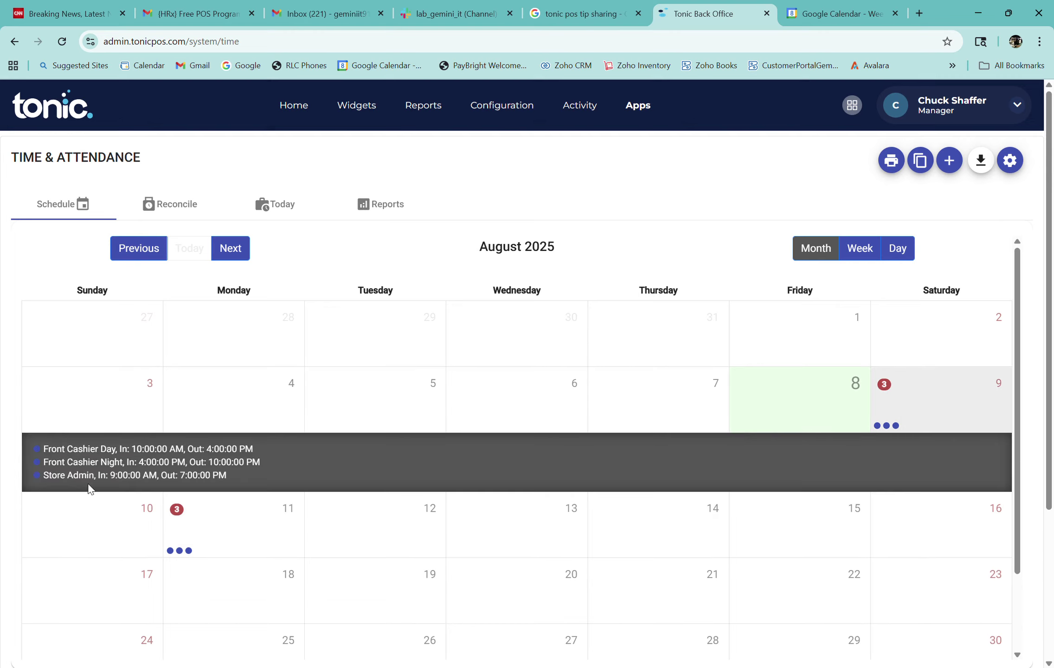
# Step: Add a shift for Front Cashier Day on 8/12/2025 from 11:00 AM to 5:00 PM
pyautogui.click(362, 499)
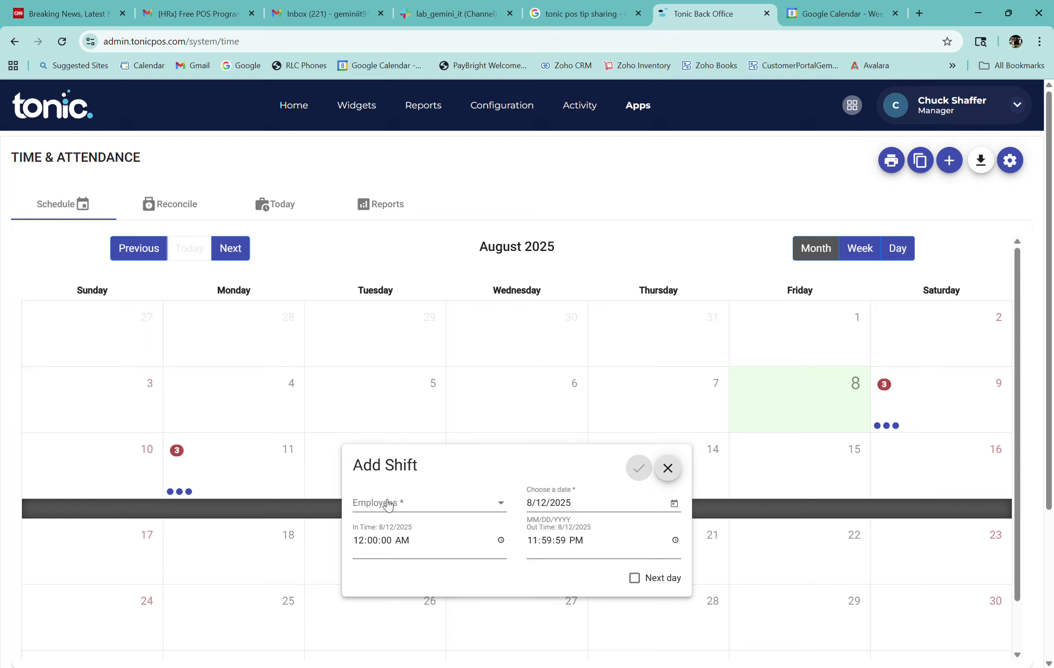
pyautogui.click(497, 503)
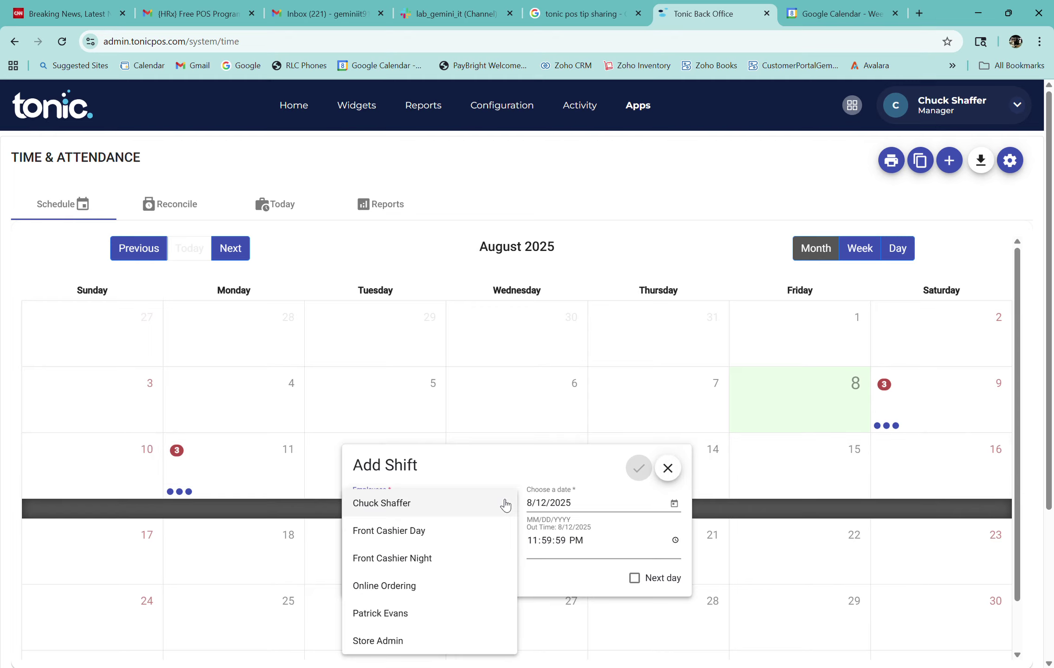
pyautogui.click(430, 530)
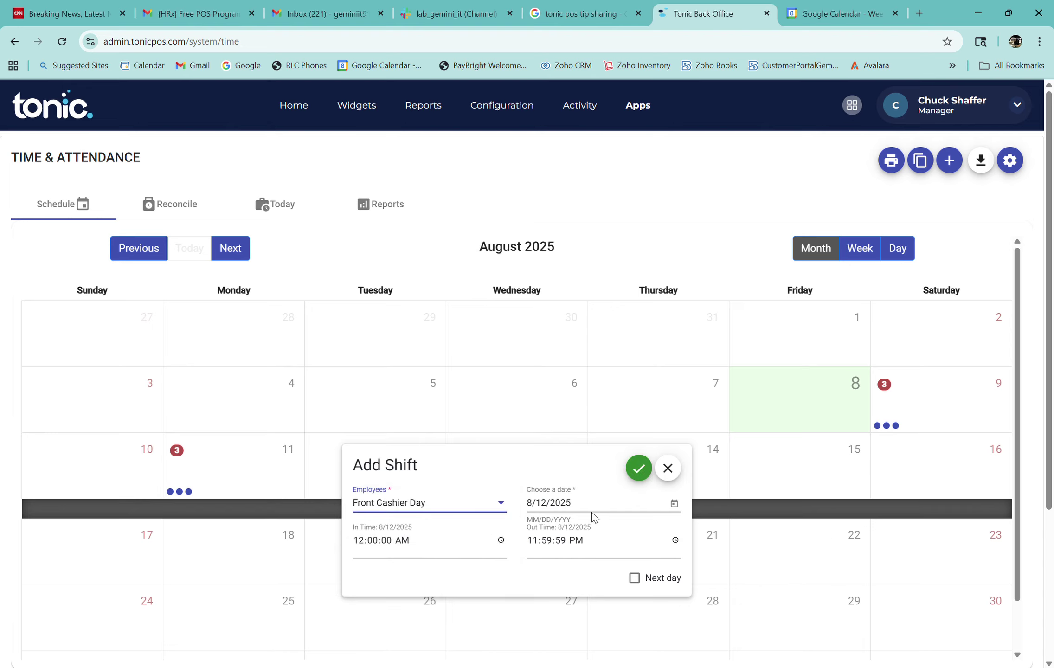
pyautogui.click(505, 544)
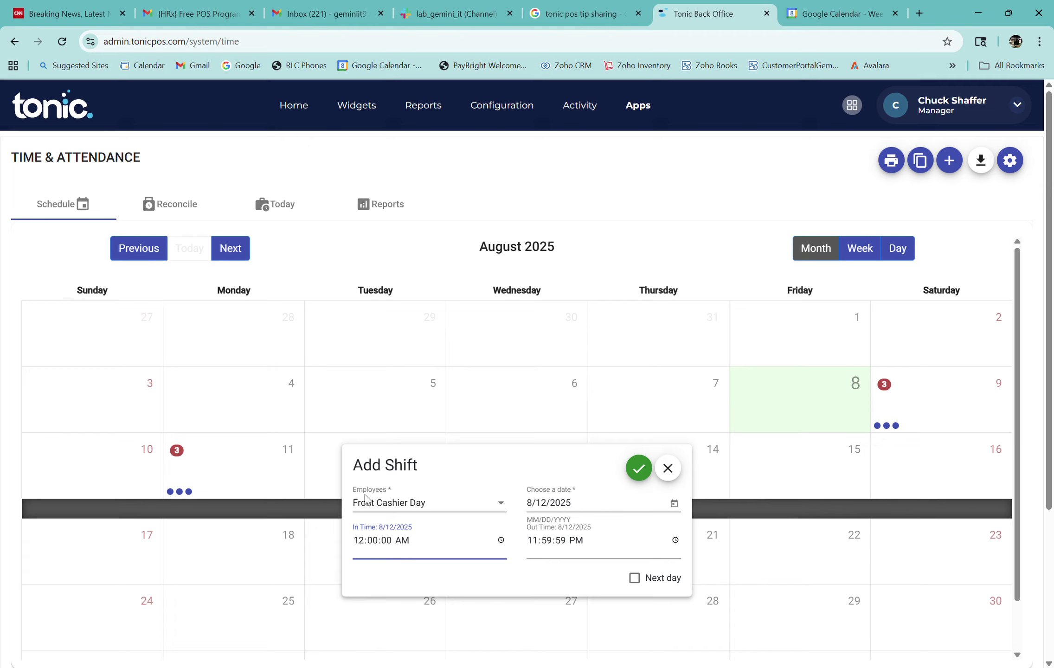
pyautogui.write('11')
pyautogui.click(566, 546)
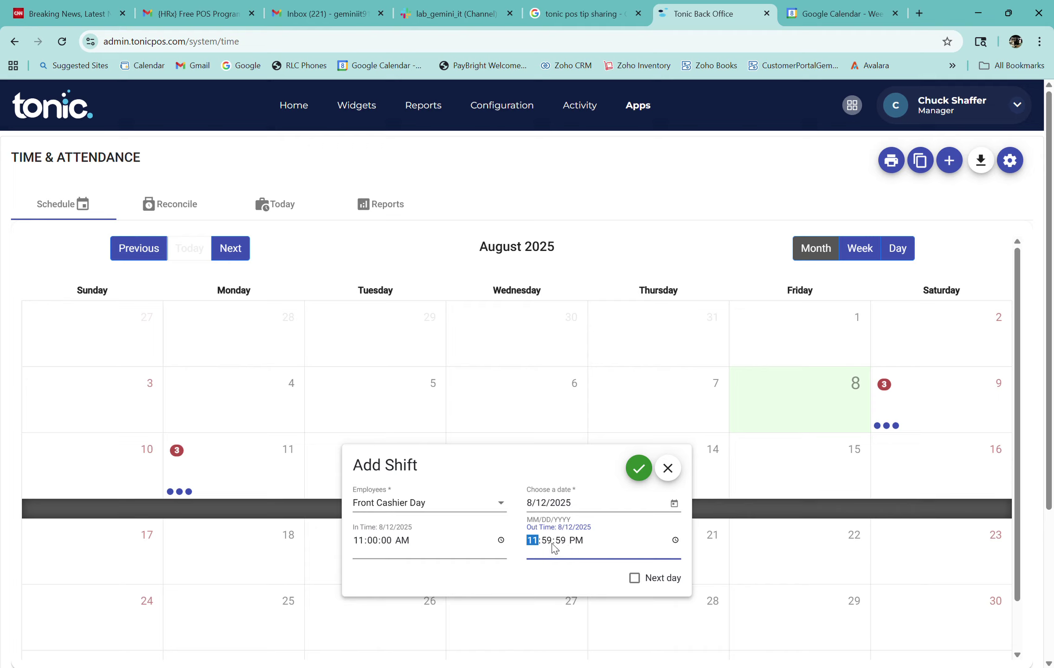
pyautogui.click(675, 540)
pyautogui.click(534, 541)
pyautogui.write('5:00:00')
pyautogui.click(587, 580)
pyautogui.click(640, 469)
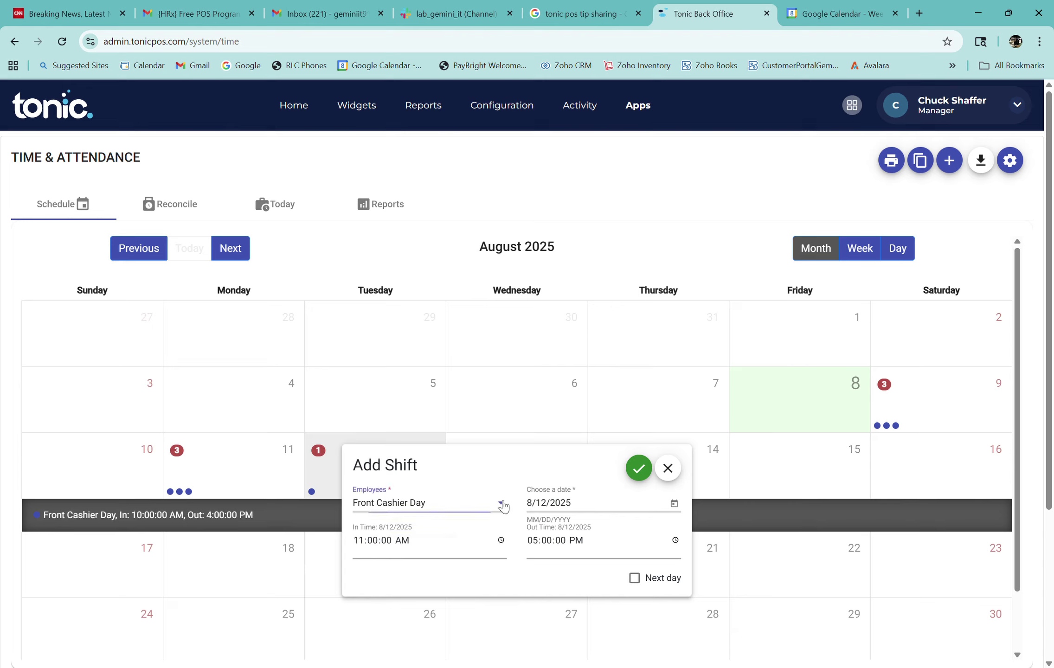
# Step: Add a shift for Front Cashier Night on 8/12/2025 from 4:00 PM to 10:00 PM
pyautogui.click(501, 503)
pyautogui.click(413, 543)
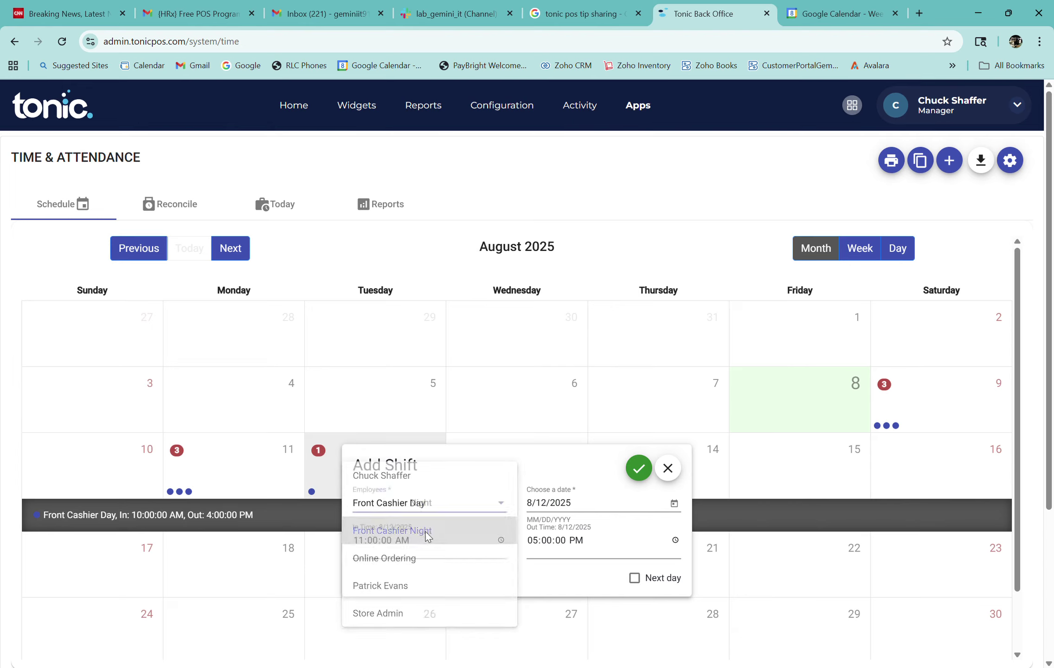
pyautogui.click(502, 544)
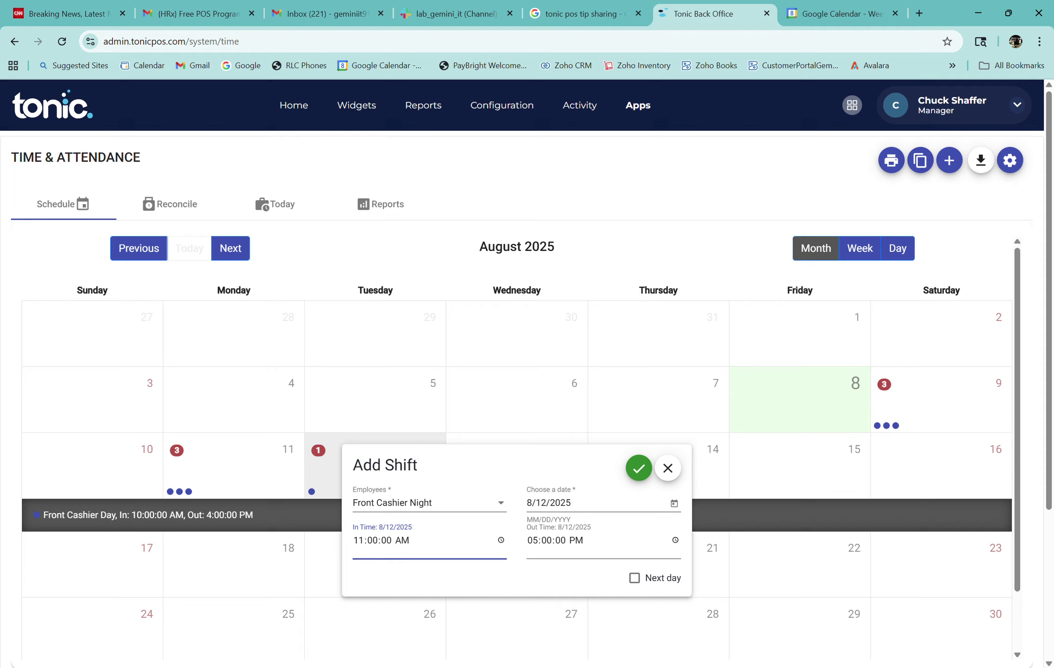
pyautogui.write('4p')
pyautogui.click(615, 546)
pyautogui.click(674, 541)
pyautogui.write('10')
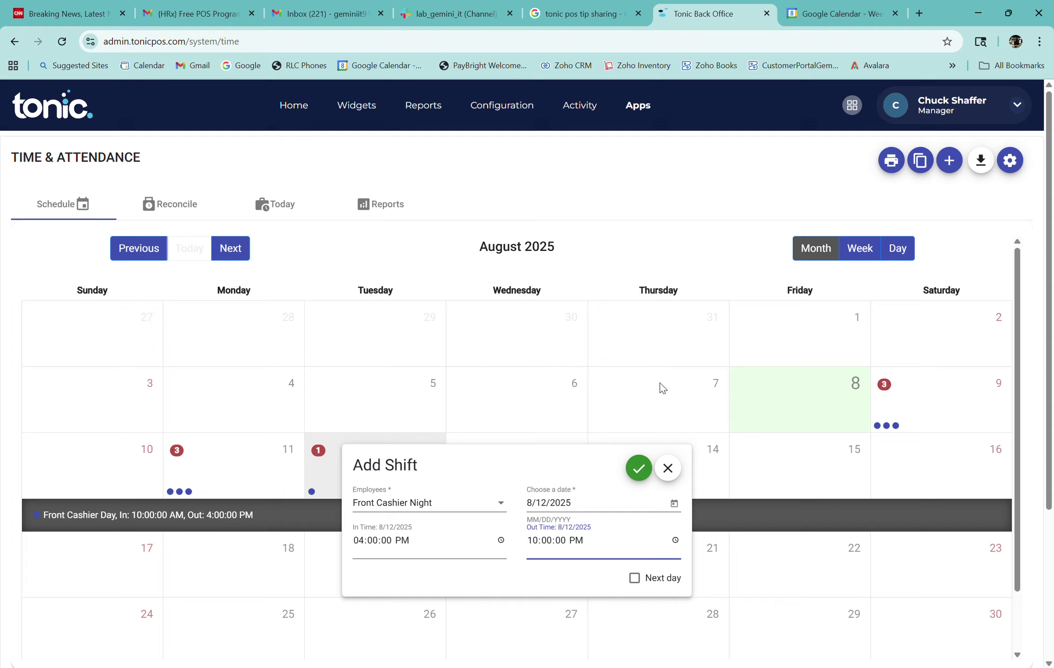
pyautogui.click(639, 468)
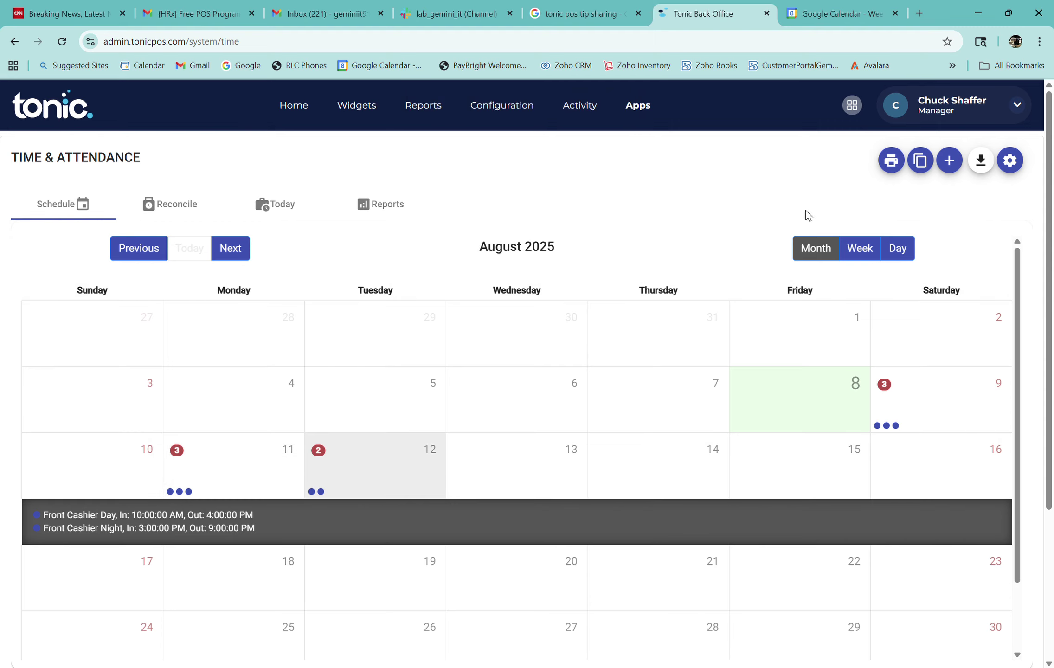
# Step: Review the printable weekly schedule for Aug 4 – Aug 10, 2025, and close it without printing
pyautogui.click(893, 167)
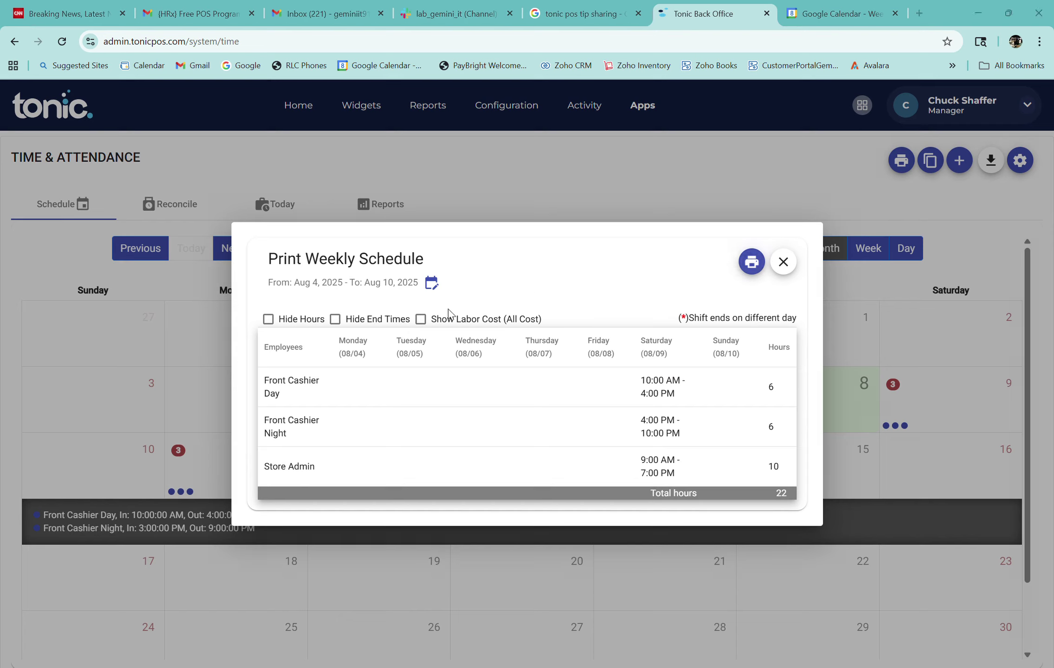
pyautogui.click(776, 255)
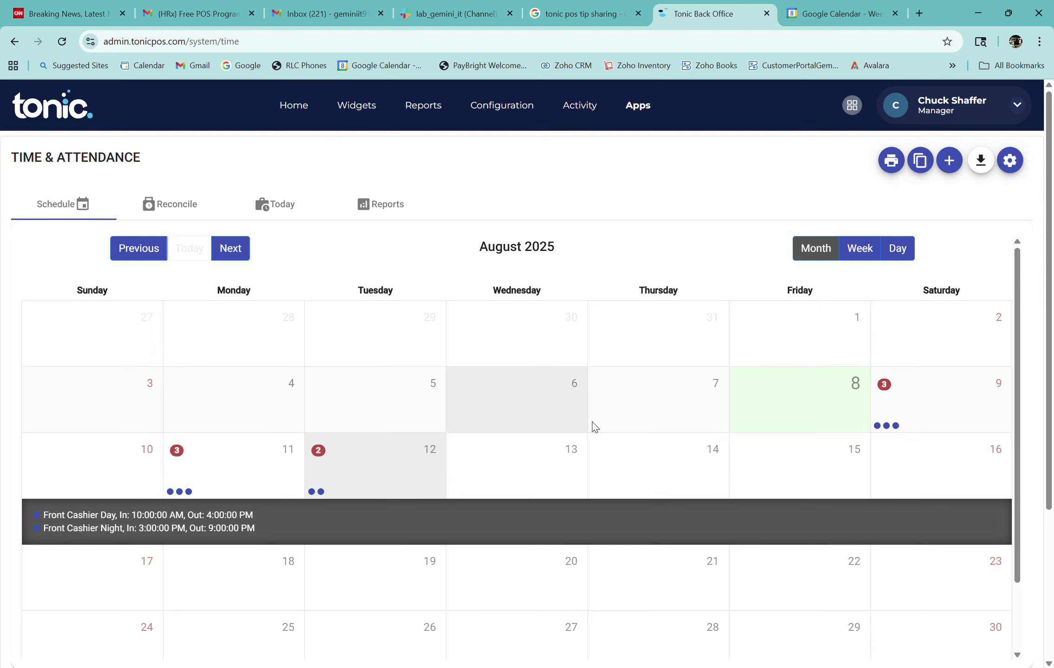
# Step: Duplicate the Aug 12, 2025 schedule to Aug 13, 2025 by day for all employees
pyautogui.click(920, 160)
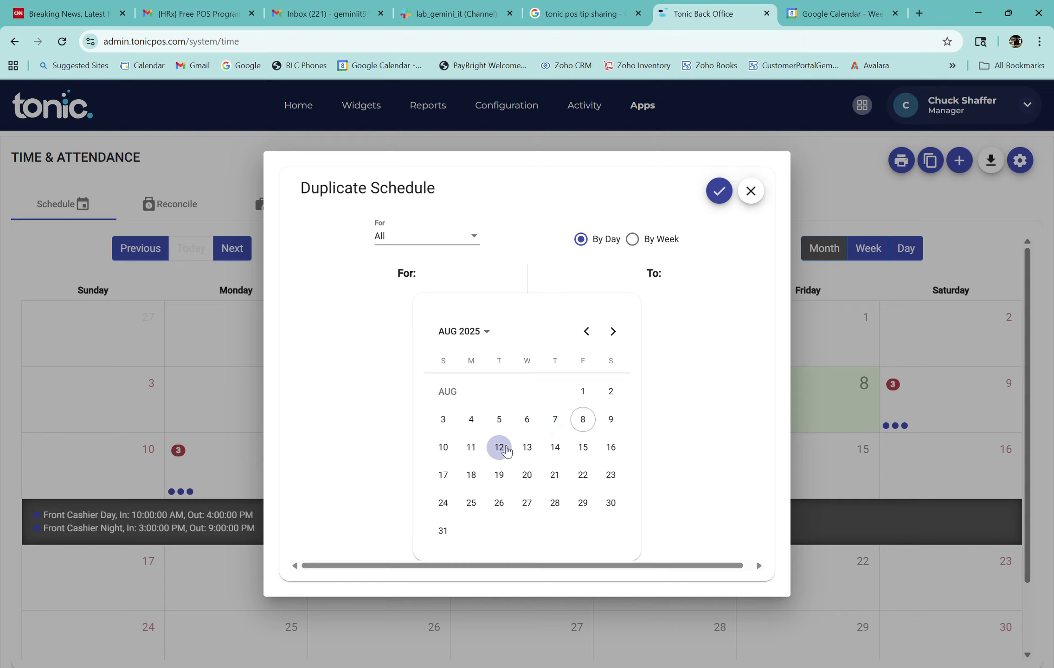
pyautogui.click(506, 449)
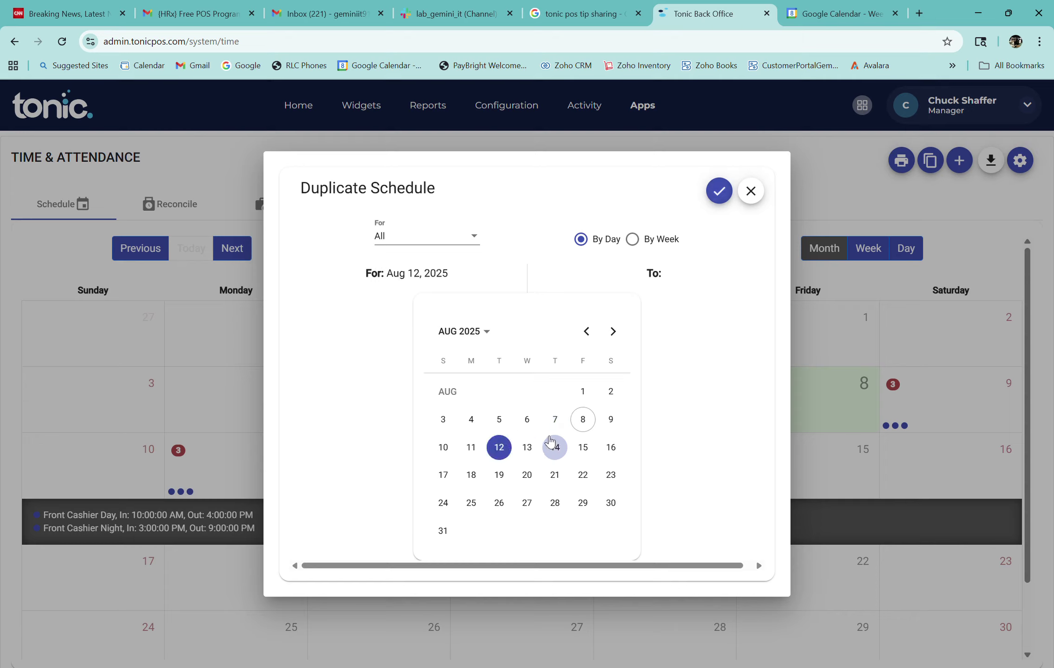
pyautogui.click(532, 448)
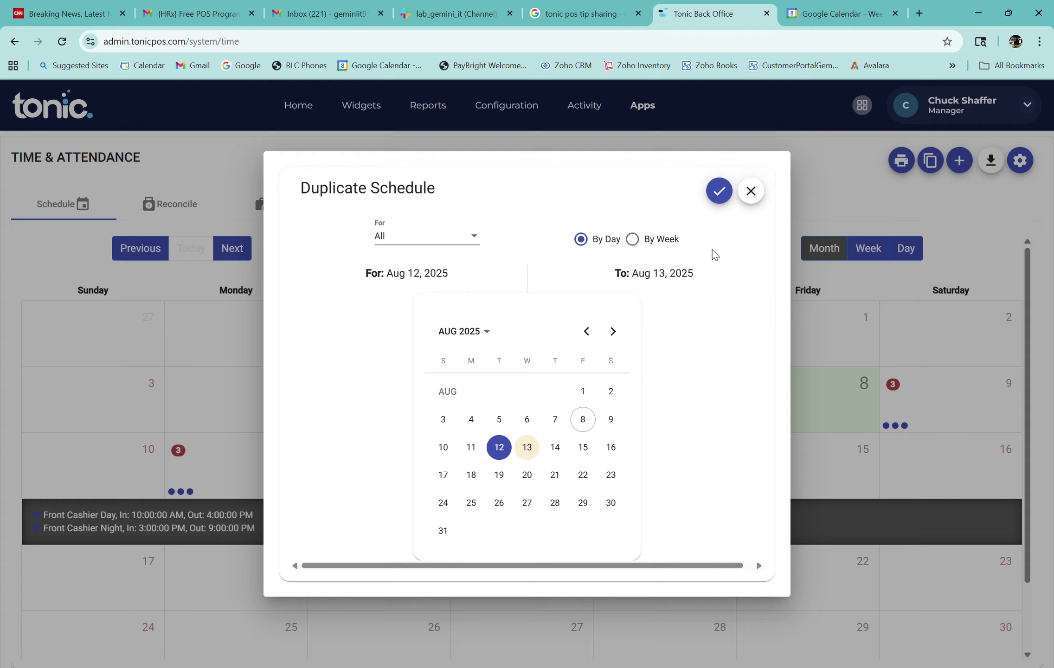
pyautogui.click(719, 199)
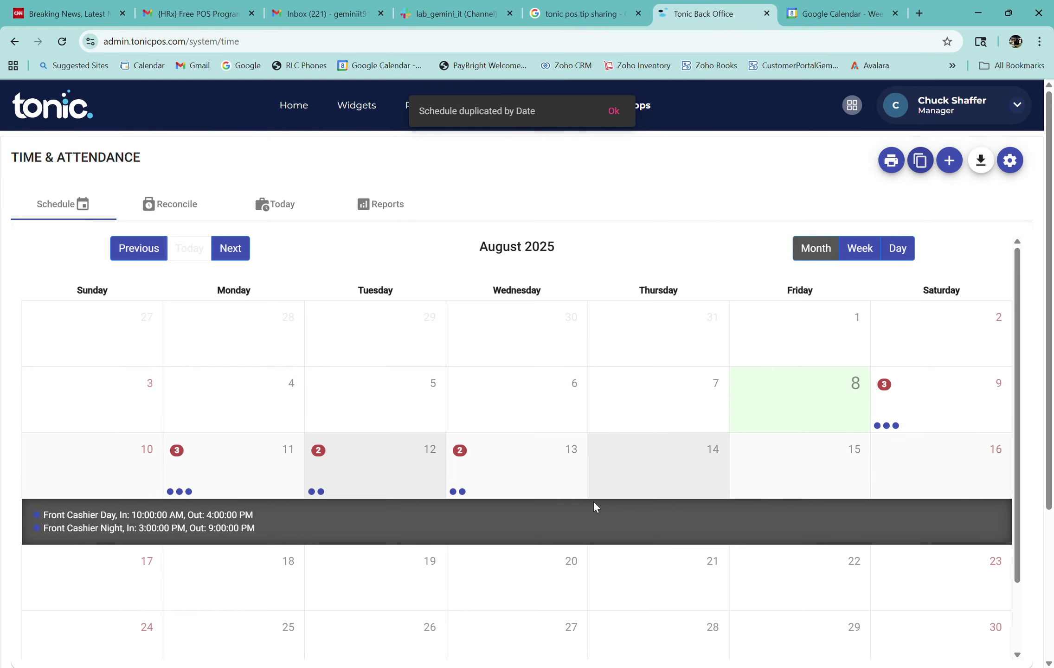